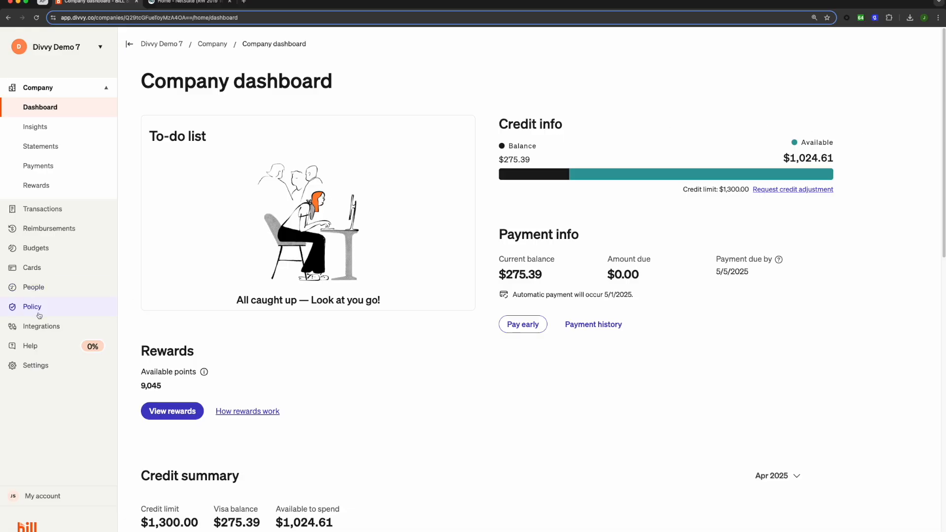
Open the NetSuite integration's configuration and review the available transaction posting date options without changing the selection
click(49, 327)
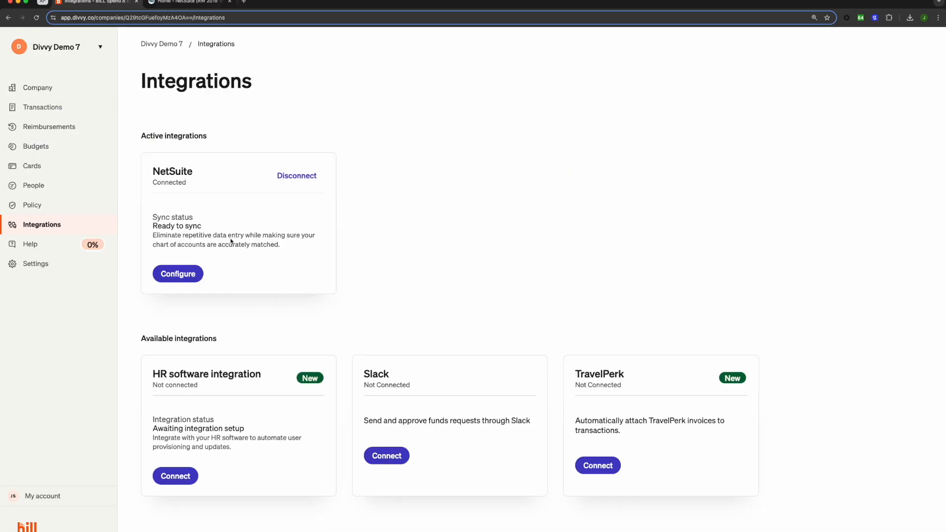
click(181, 278)
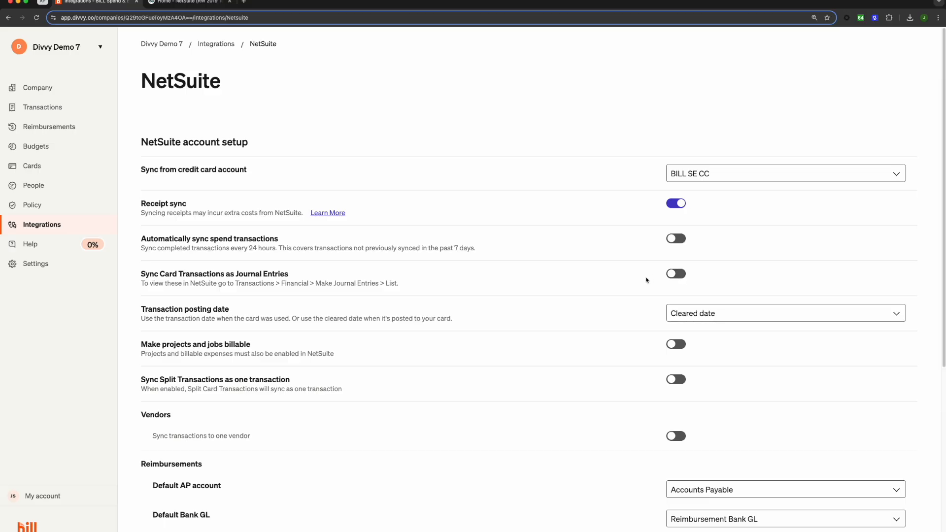
click(749, 316)
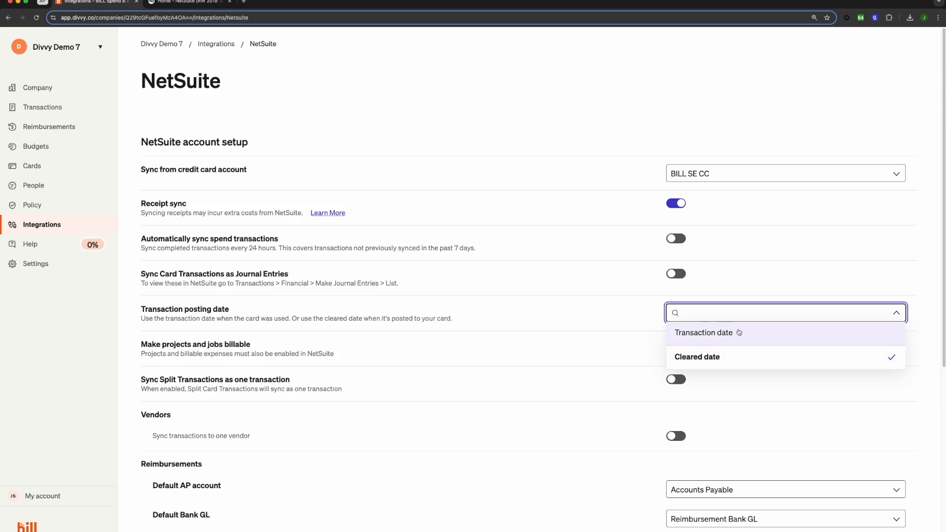
click(607, 308)
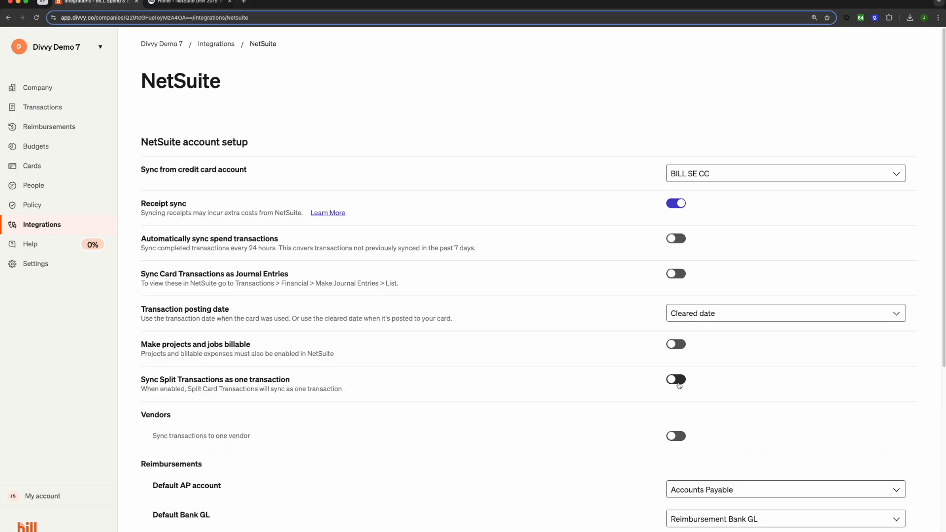
Enable syncing transactions to one vendor and view the vendor choices without selecting one
scroll(603, 356, down, 1)
scroll(605, 355, down, 3)
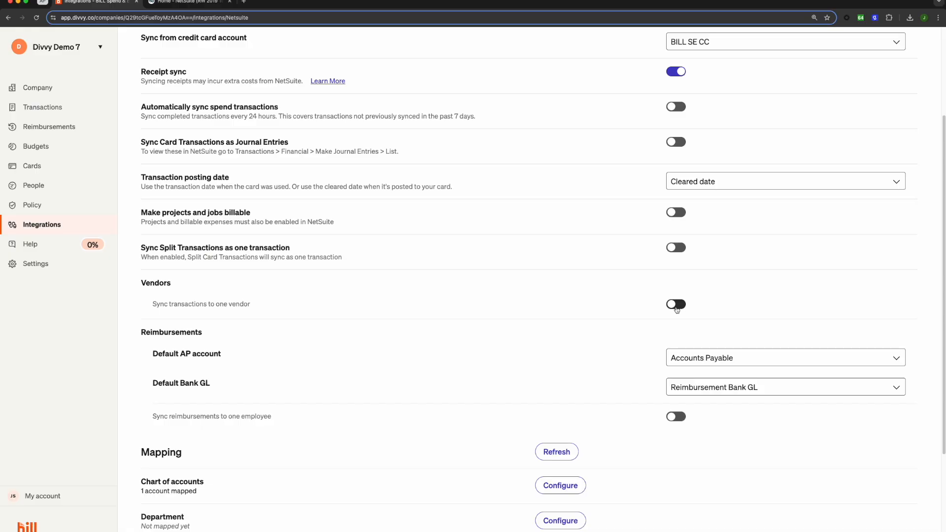
click(676, 304)
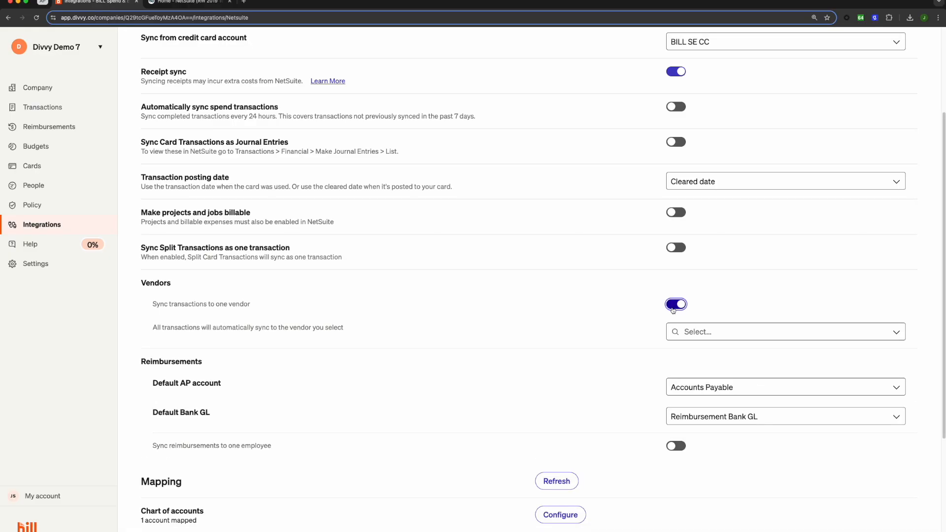
click(715, 333)
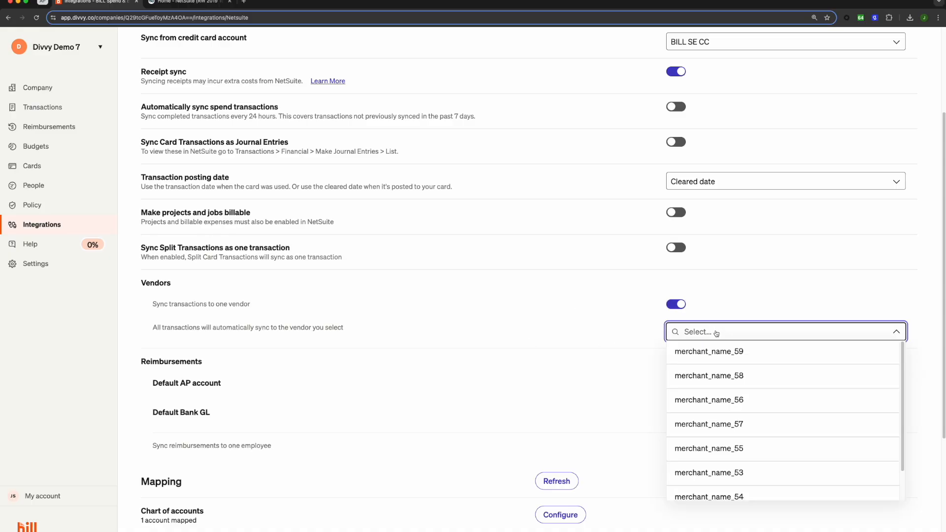
scroll(717, 335, down, 1)
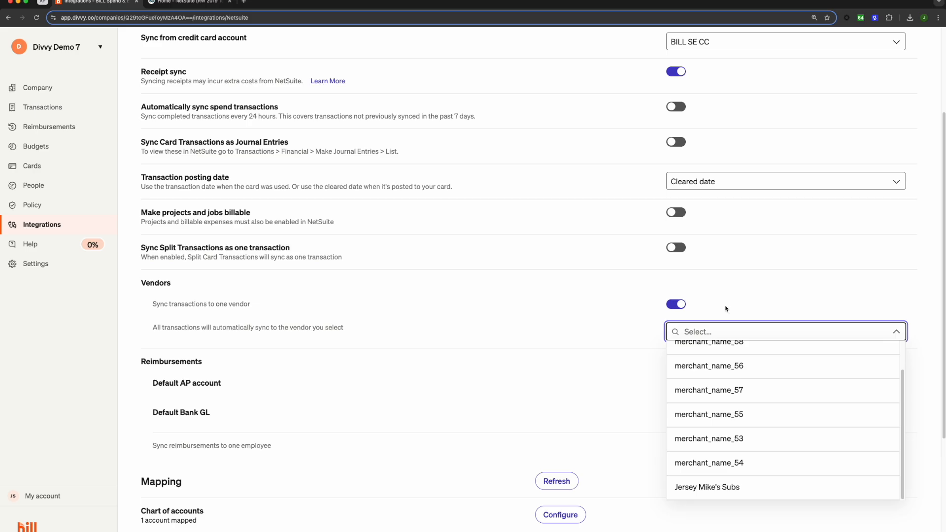
click(726, 309)
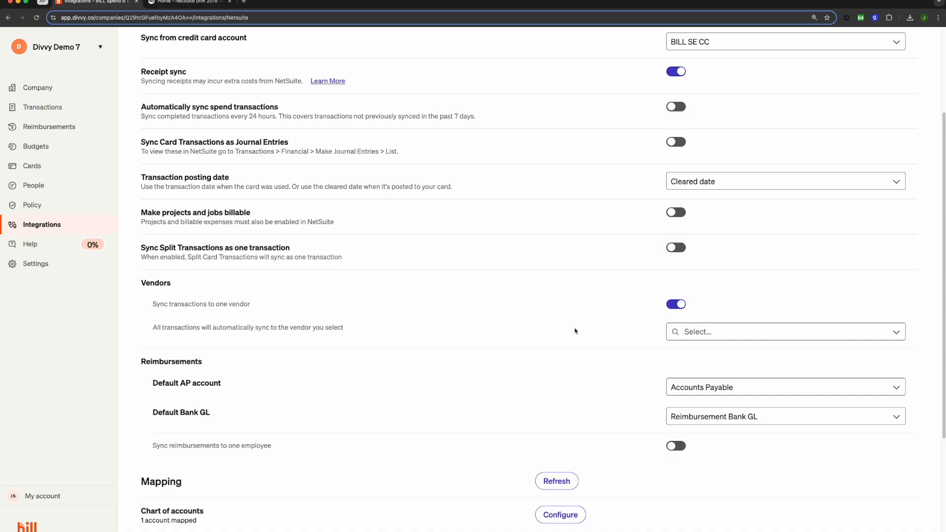
Enable syncing reimbursements to one employee, look through the employee choices, and switch the option back off
scroll(575, 331, down, 3)
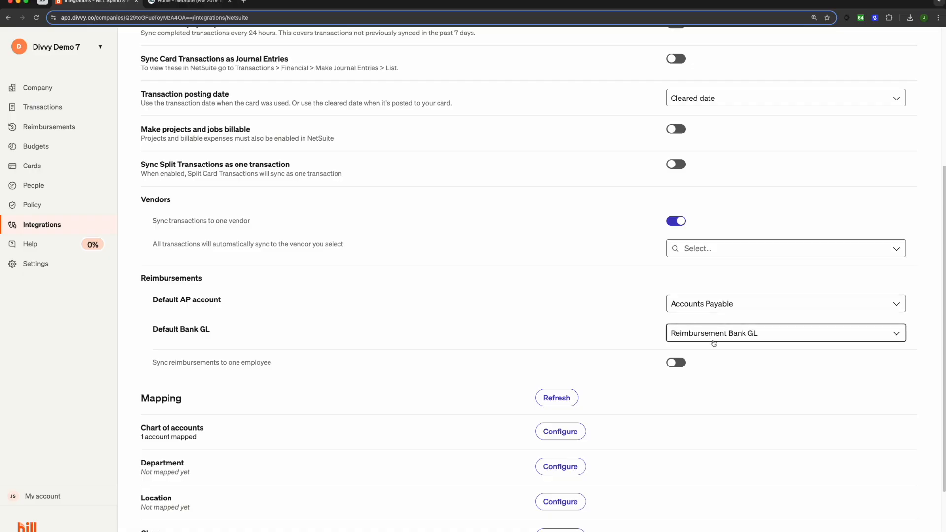
click(677, 363)
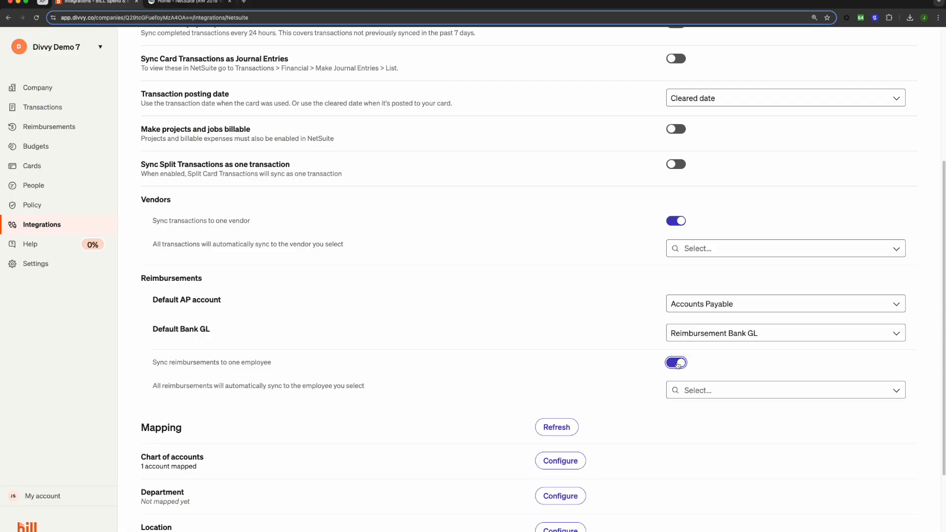
click(708, 393)
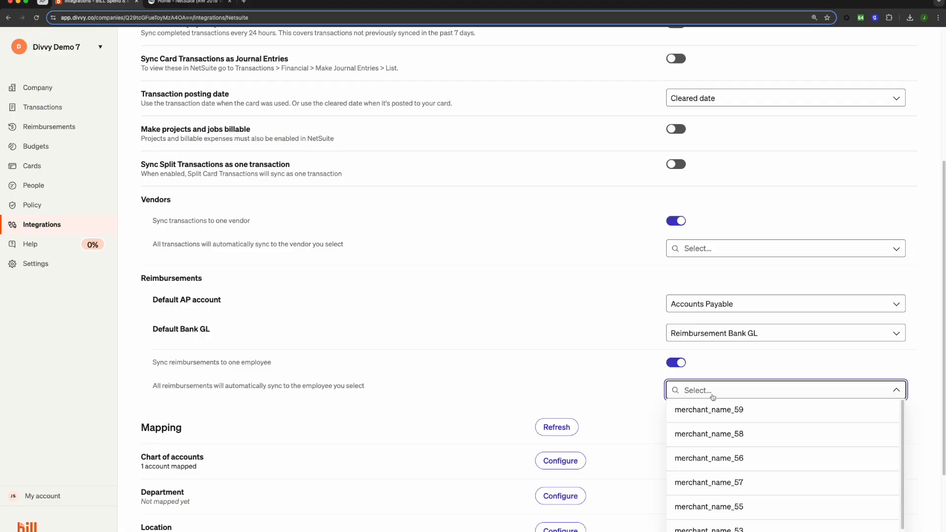
click(704, 367)
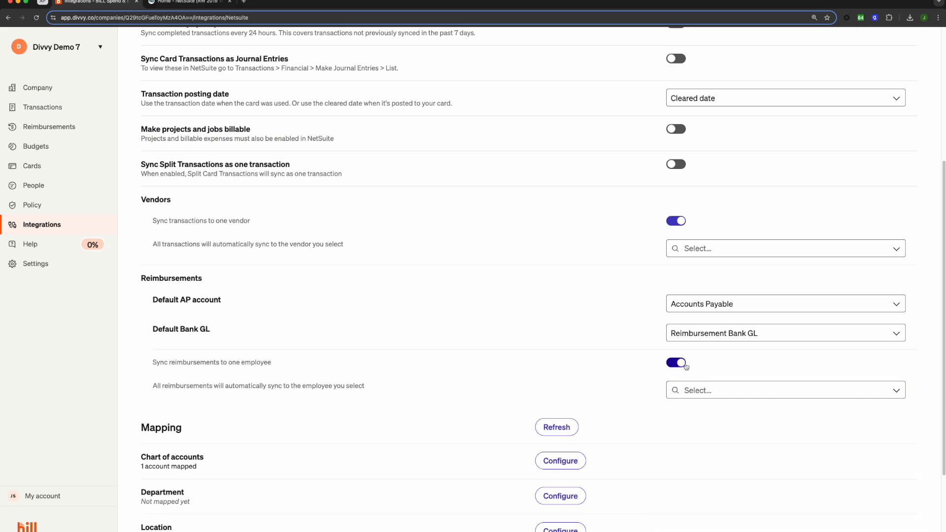
click(680, 364)
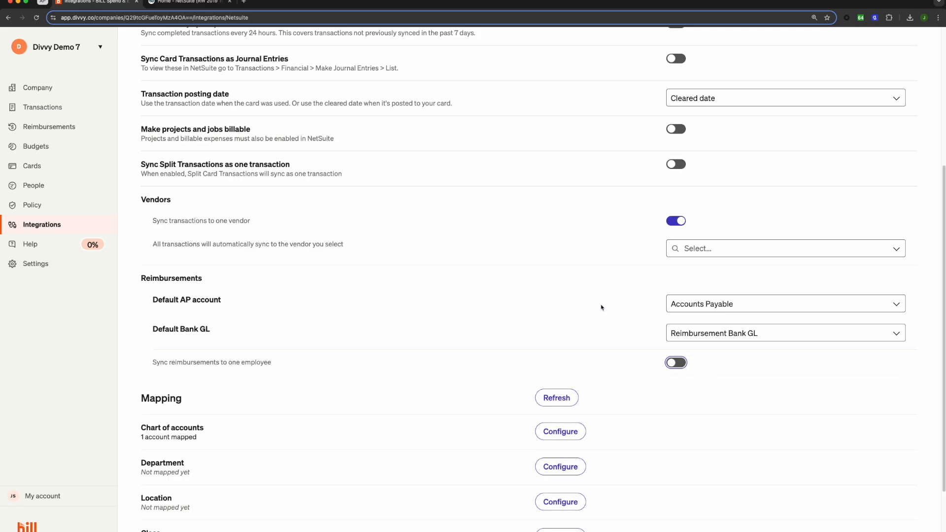
Review the Chart of accounts mapping, checking the field name choices for Advertising and Accounting, and close it
scroll(603, 308, down, 3)
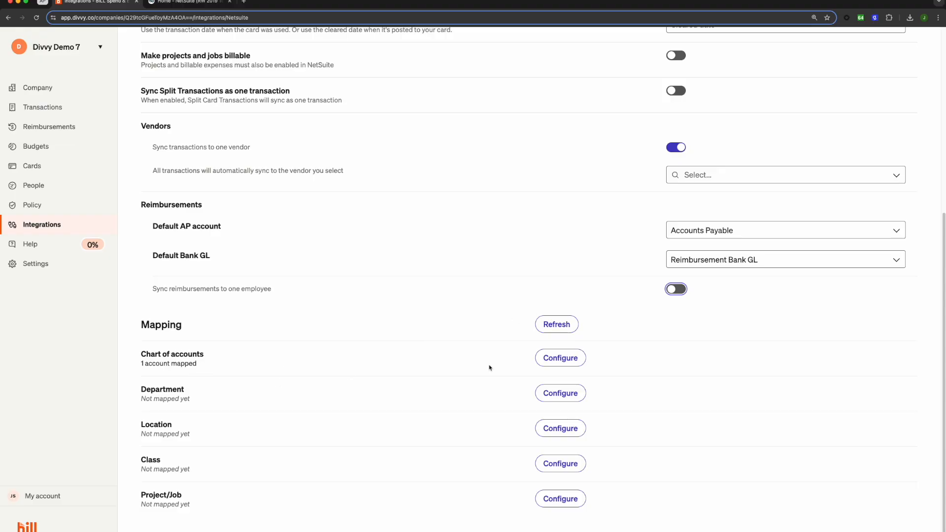
click(542, 358)
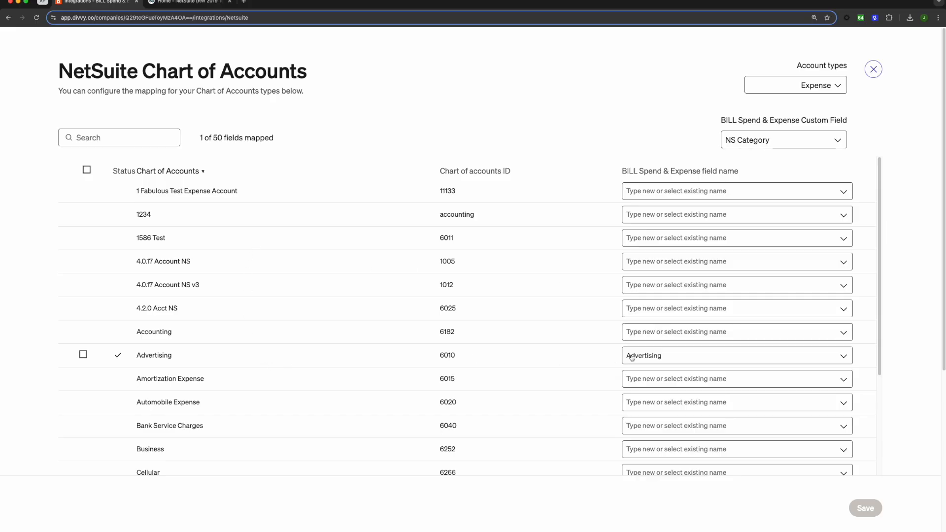
click(672, 362)
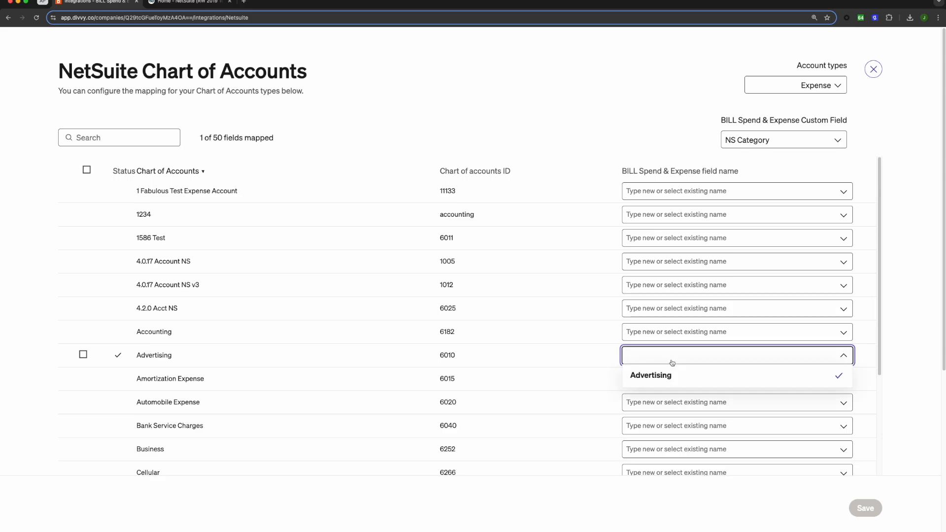
click(662, 333)
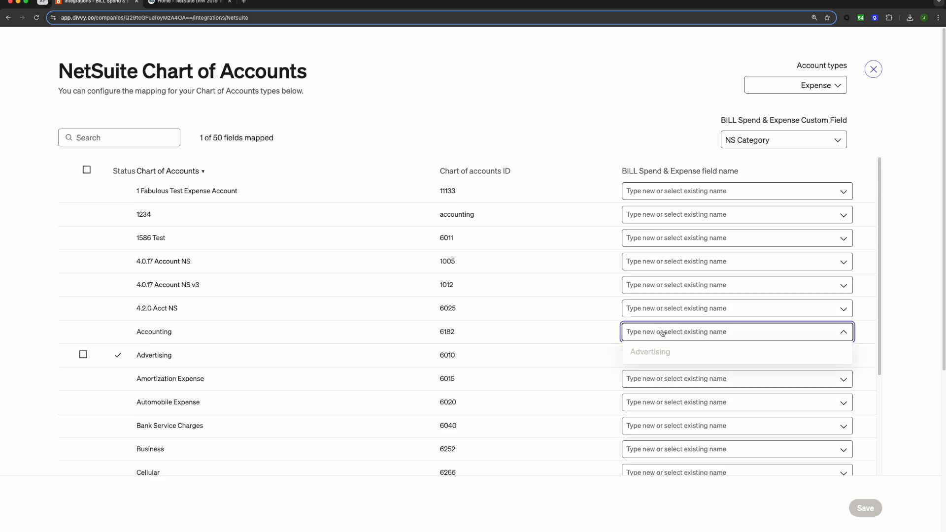
click(642, 150)
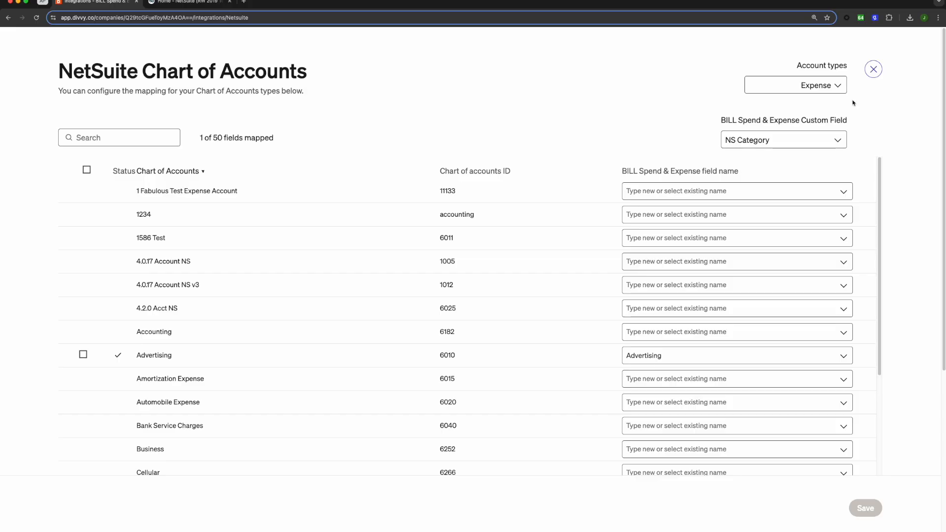
click(873, 69)
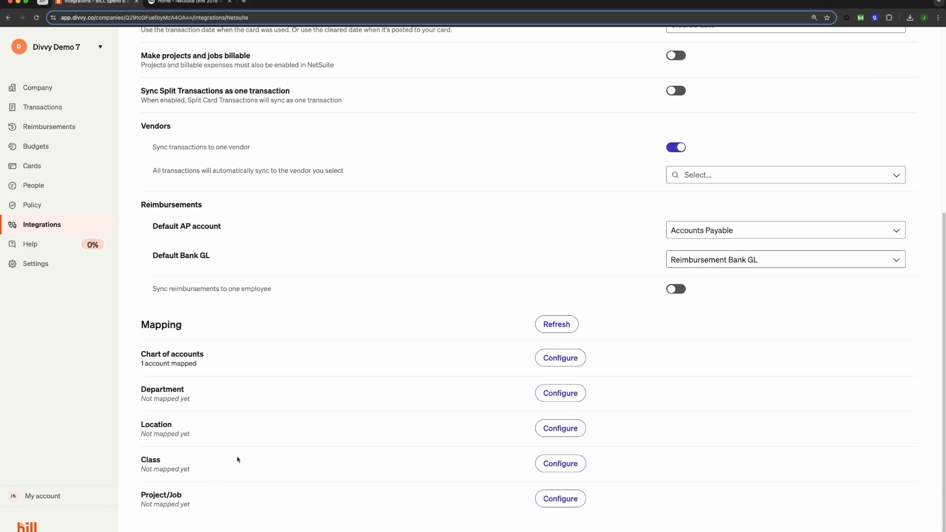
Create the custom field "NS Class" for the NetSuite class mapping and automap all classes to it
click(555, 471)
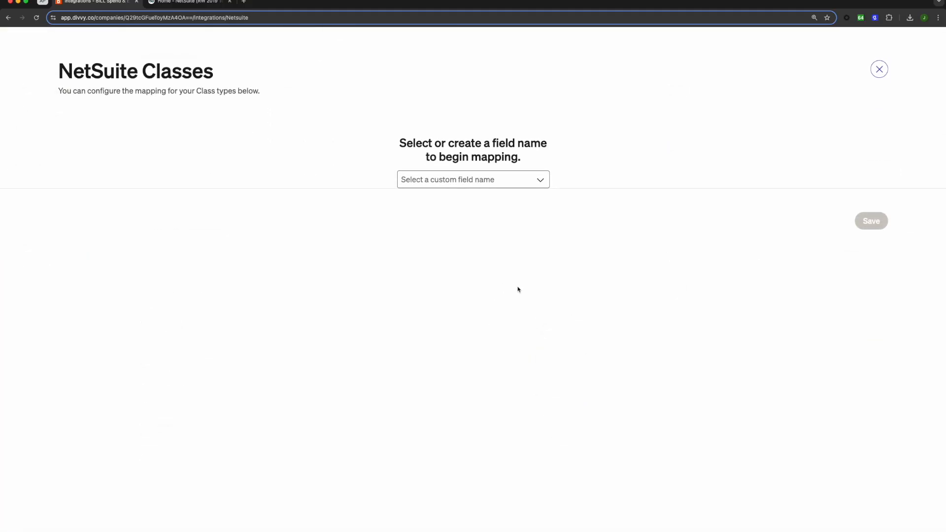
click(477, 183)
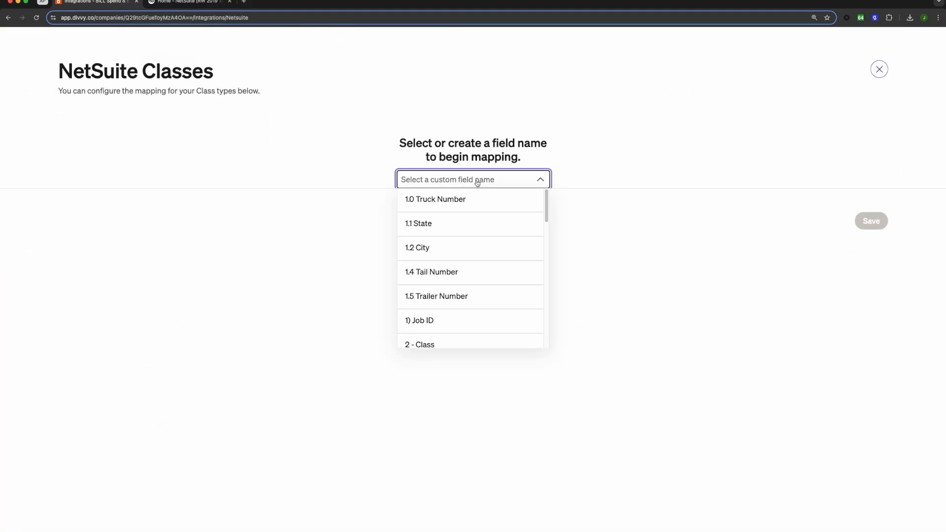
text(NS Class)
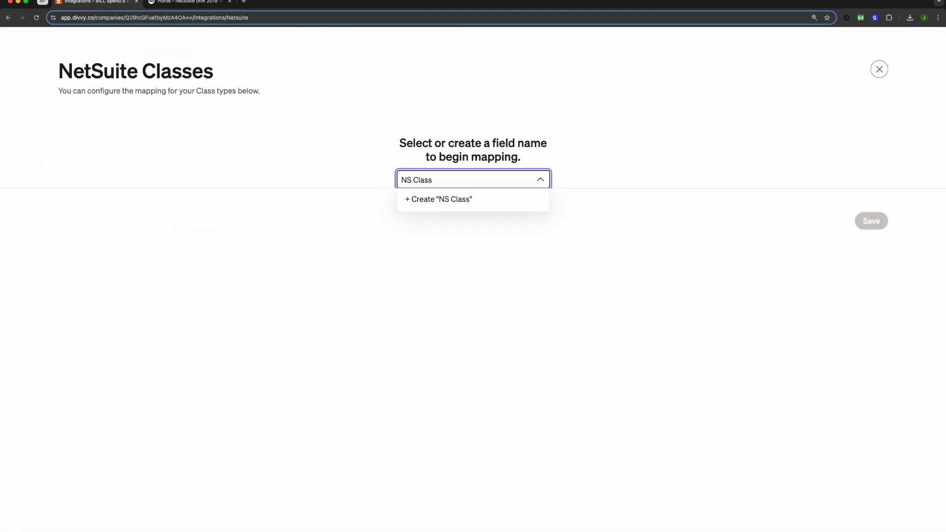
click(466, 199)
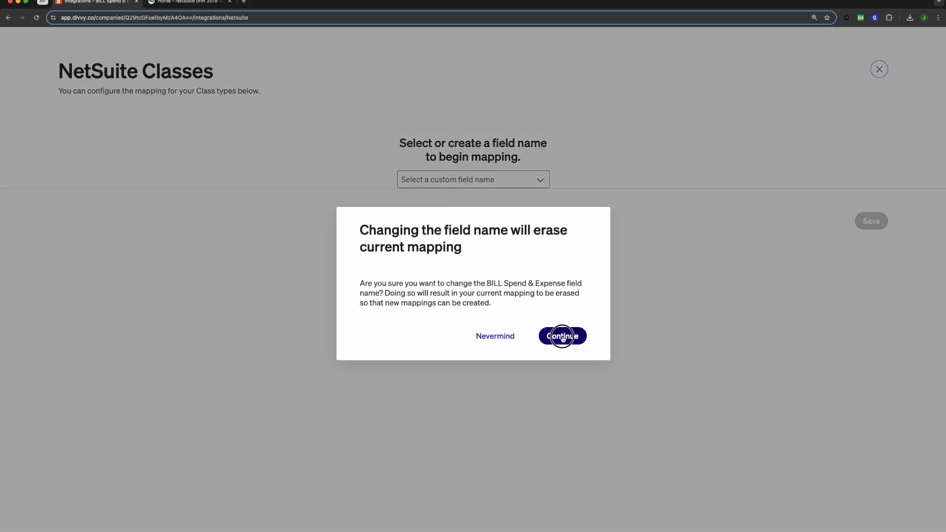
click(559, 333)
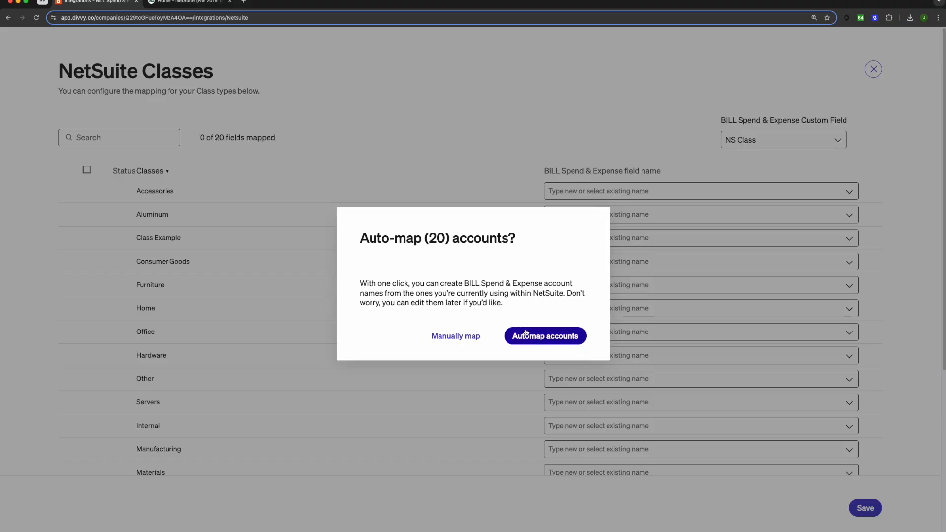
click(552, 339)
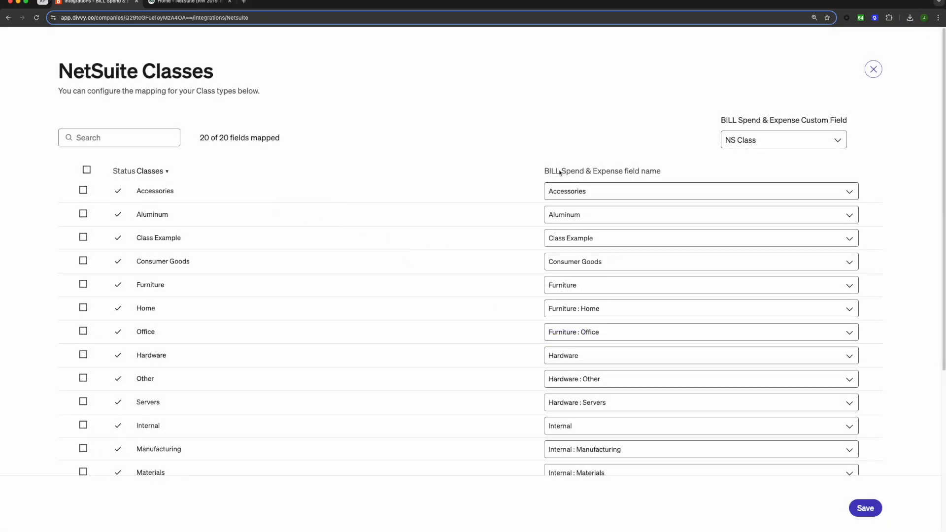
Un-map the Class Example and Consumer Goods classes, save the class mapping and close it
scroll(441, 239, down, 3)
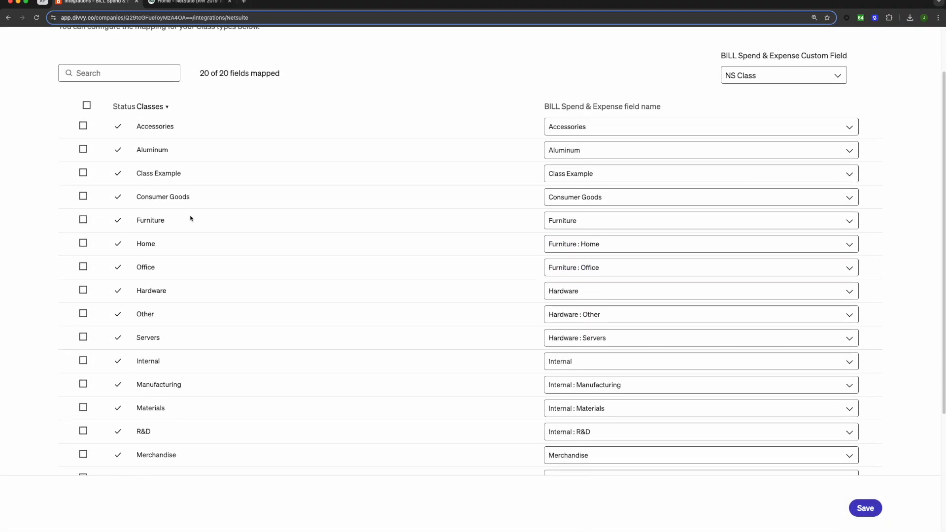
click(83, 172)
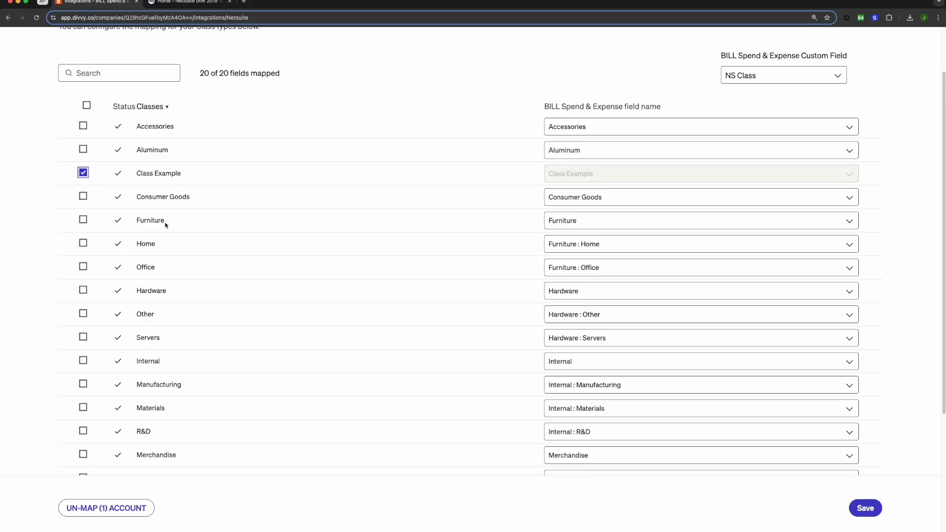
click(83, 196)
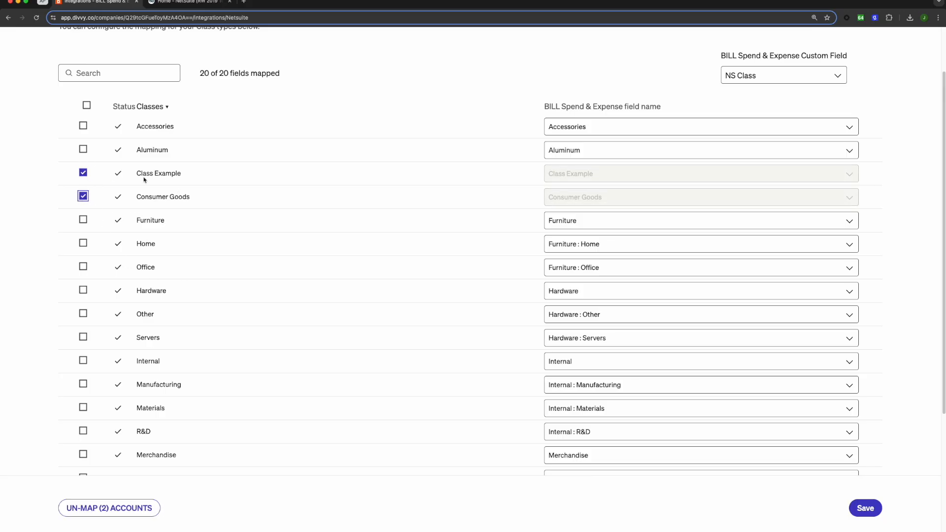
click(117, 515)
click(881, 512)
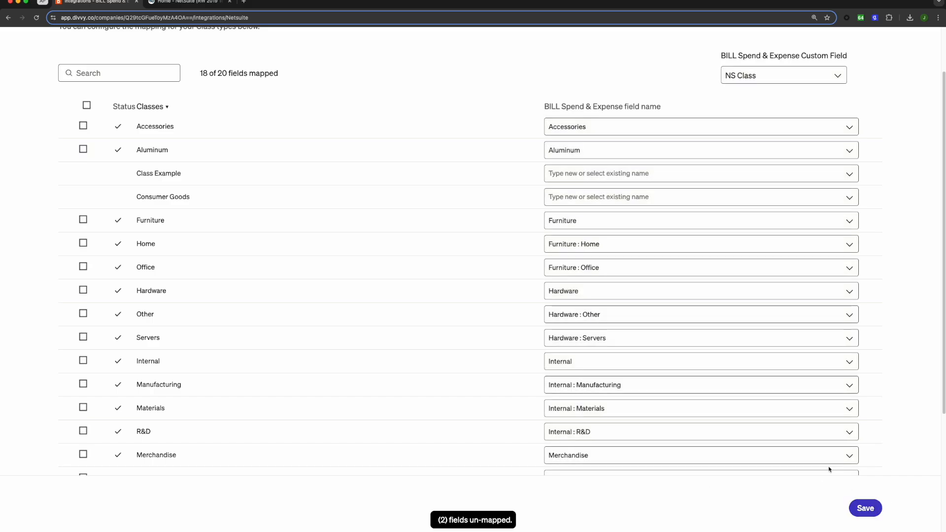
scroll(868, 305, up, 2)
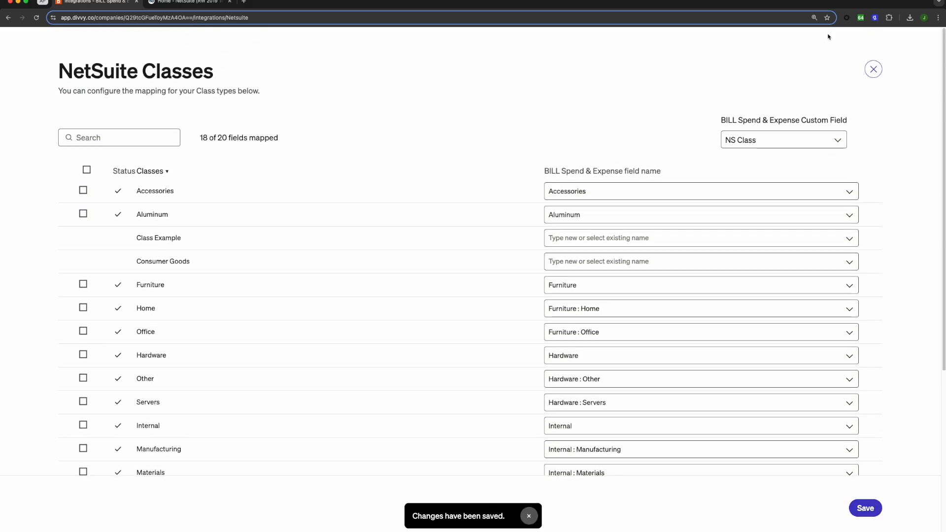
click(873, 69)
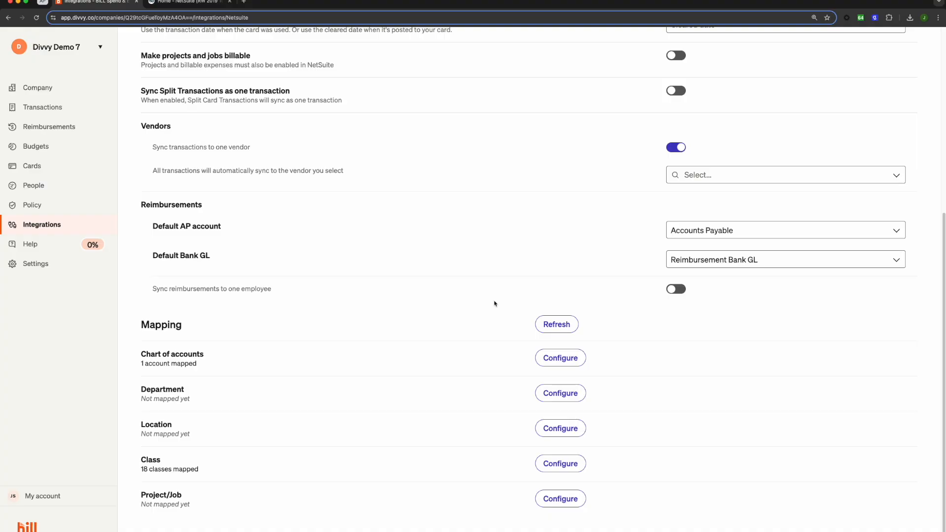
scroll(496, 303, up, 5)
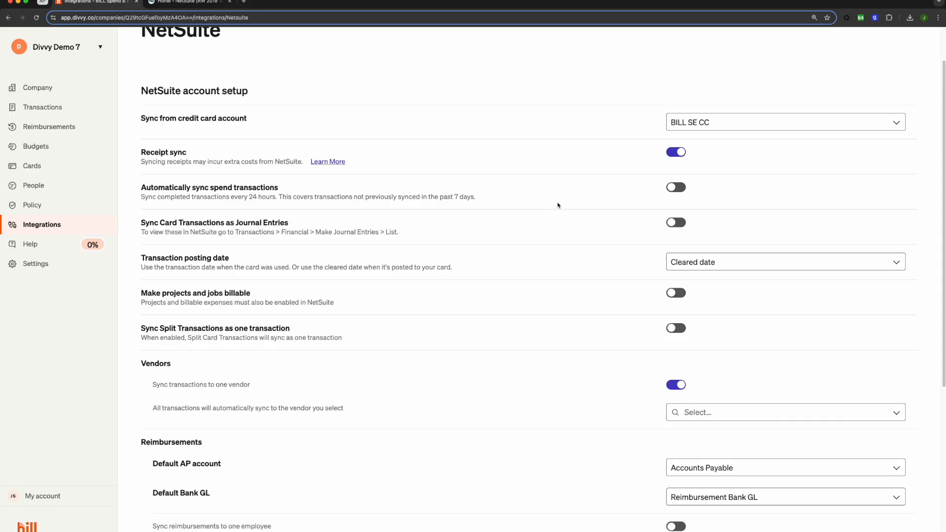
scroll(559, 205, down, 3)
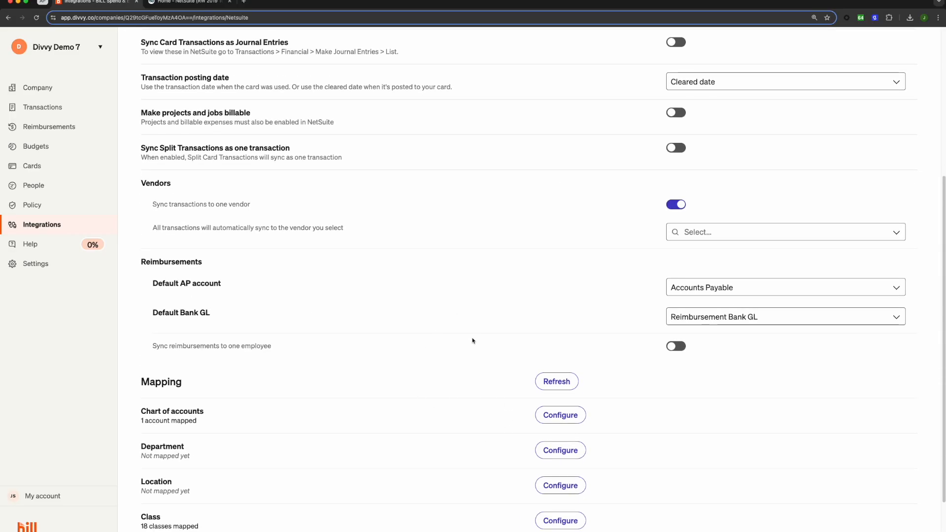
scroll(476, 339, up, 3)
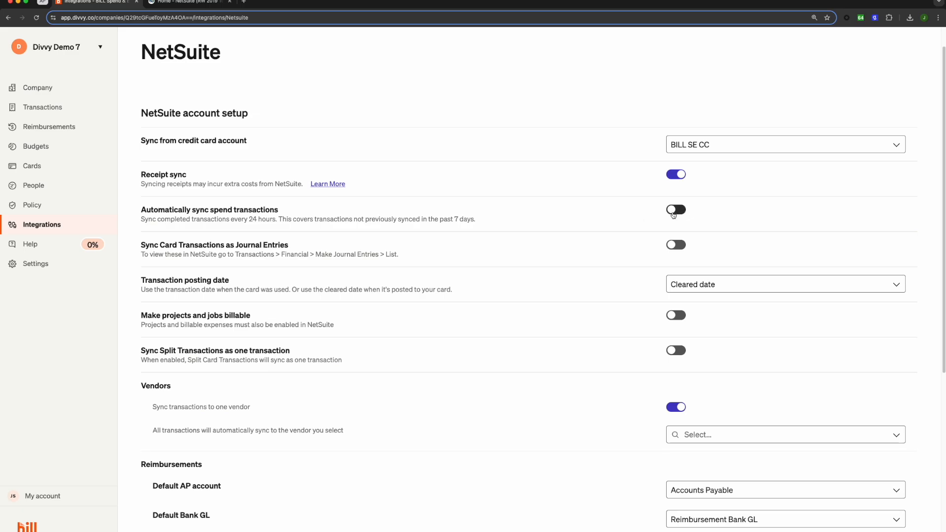
In the Monkeypod Kaanapali card transaction, set NS Category to Advertising and NS Class to Accessories, and close its details
click(70, 106)
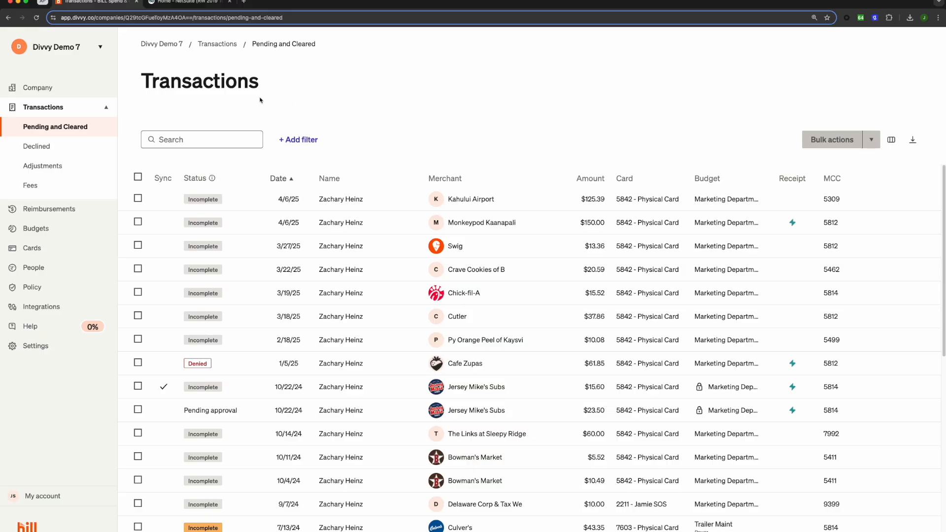
click(385, 219)
scroll(821, 227, down, 10)
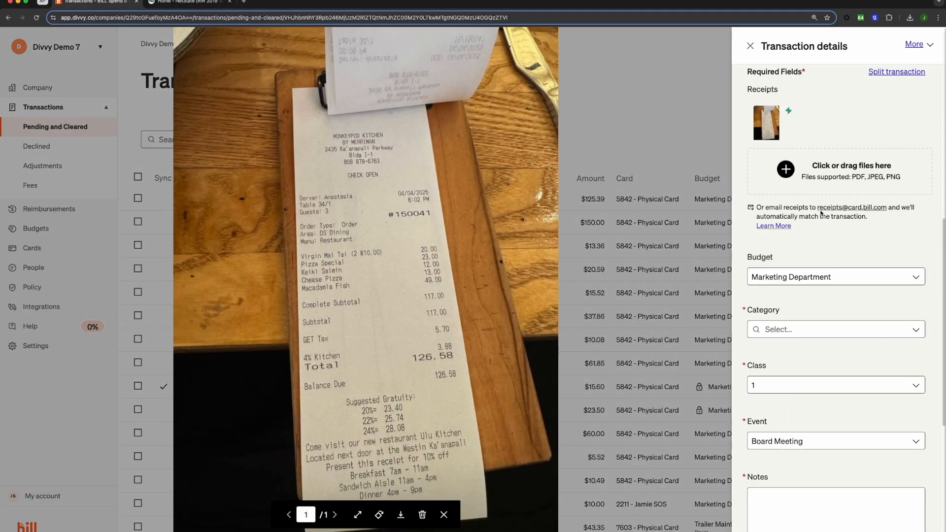
click(790, 343)
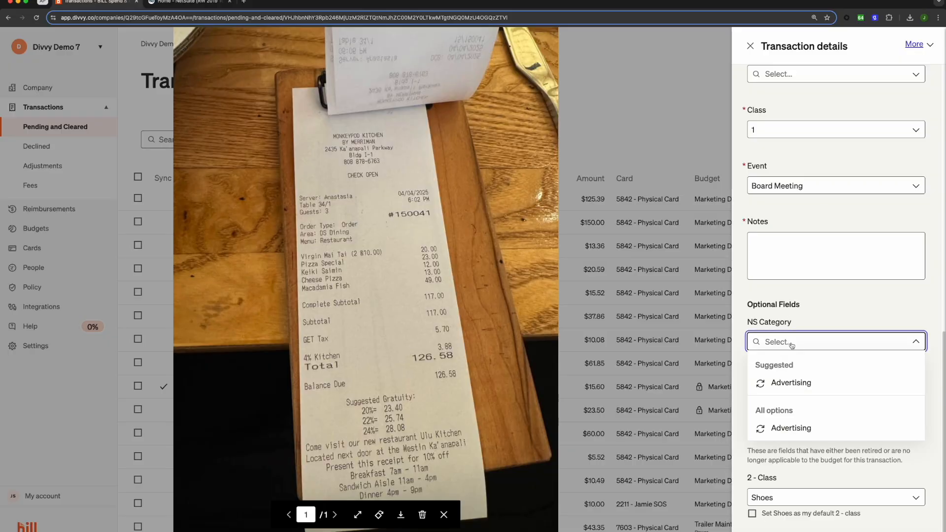
click(790, 381)
click(792, 396)
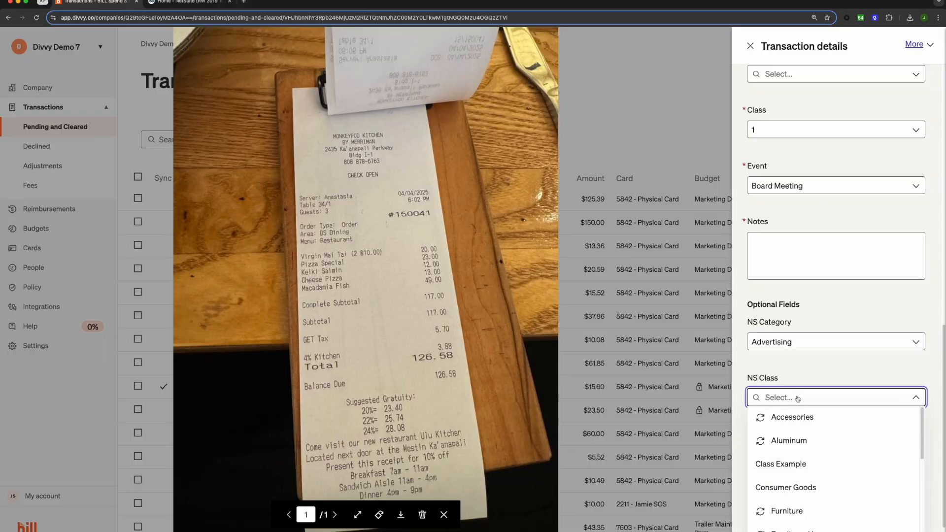
click(792, 416)
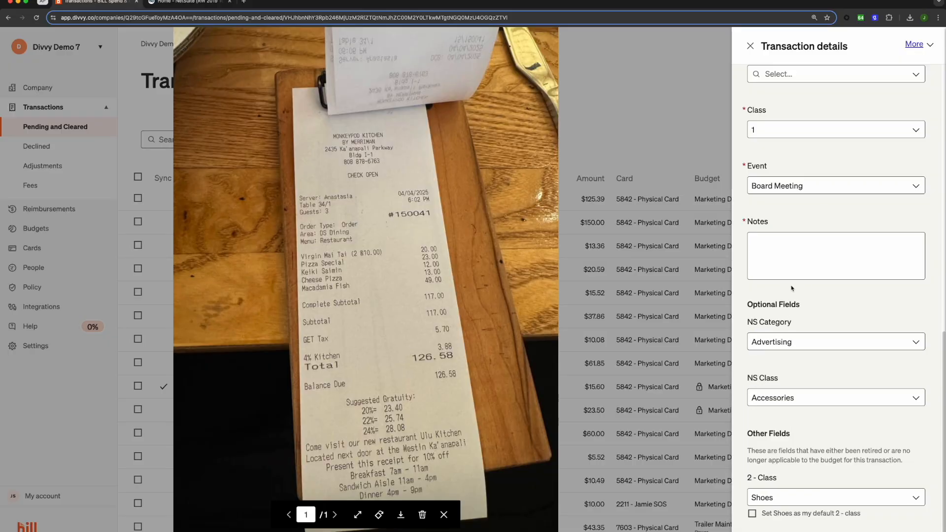
click(681, 132)
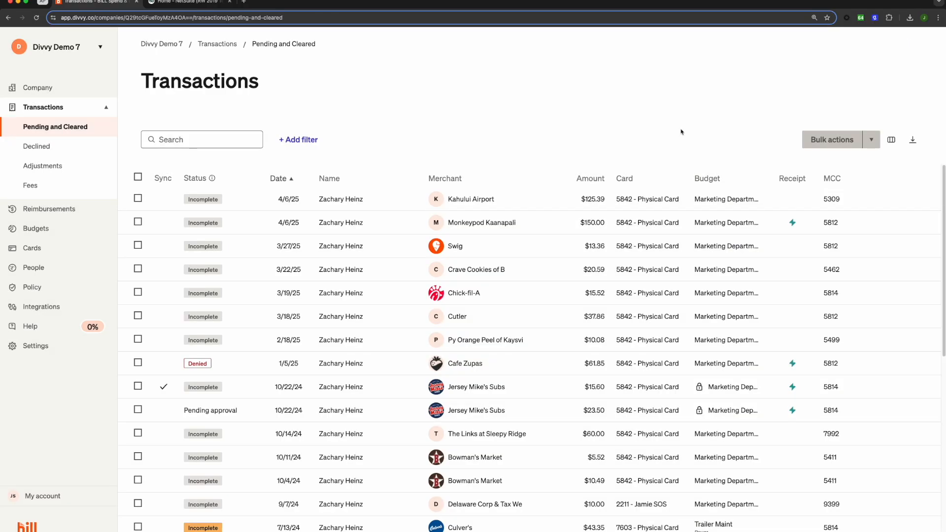
Sync only the Monkeypod Kaanapali transaction to NetSuite and confirm the sync
click(138, 223)
click(871, 143)
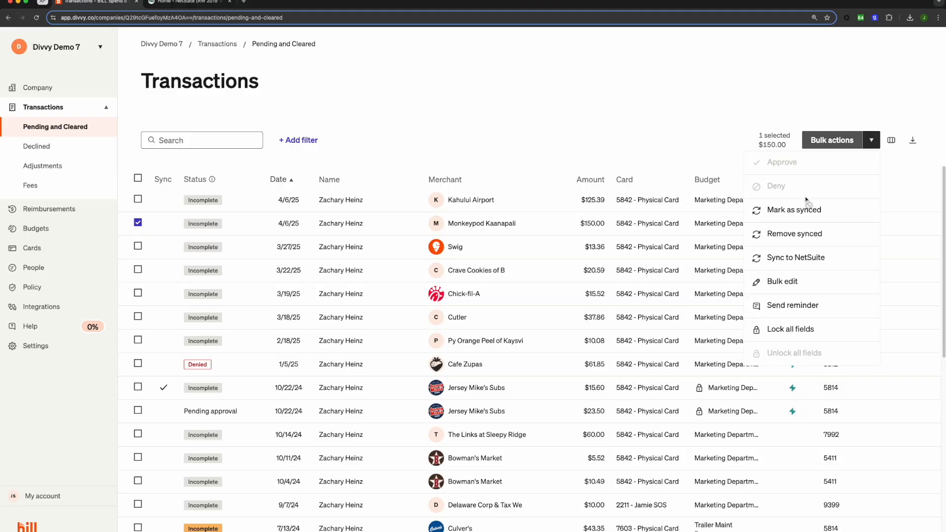
click(791, 265)
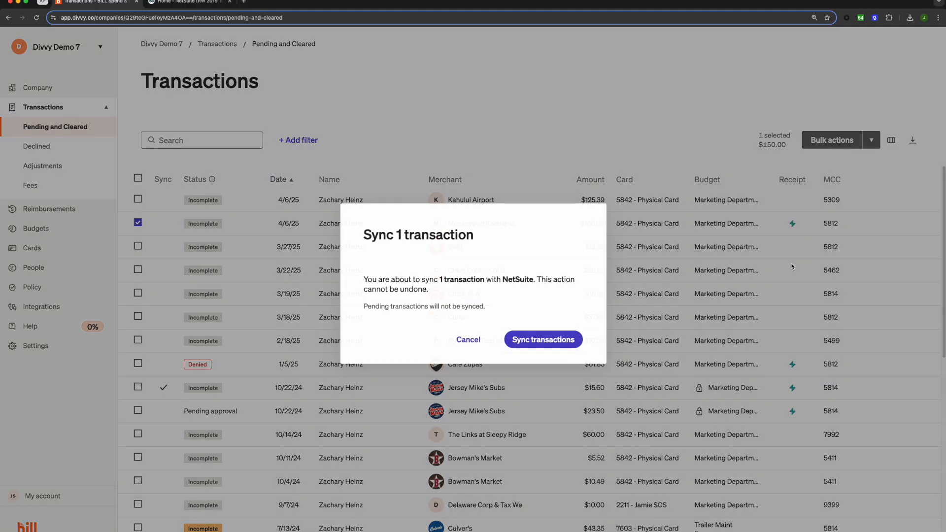
click(530, 342)
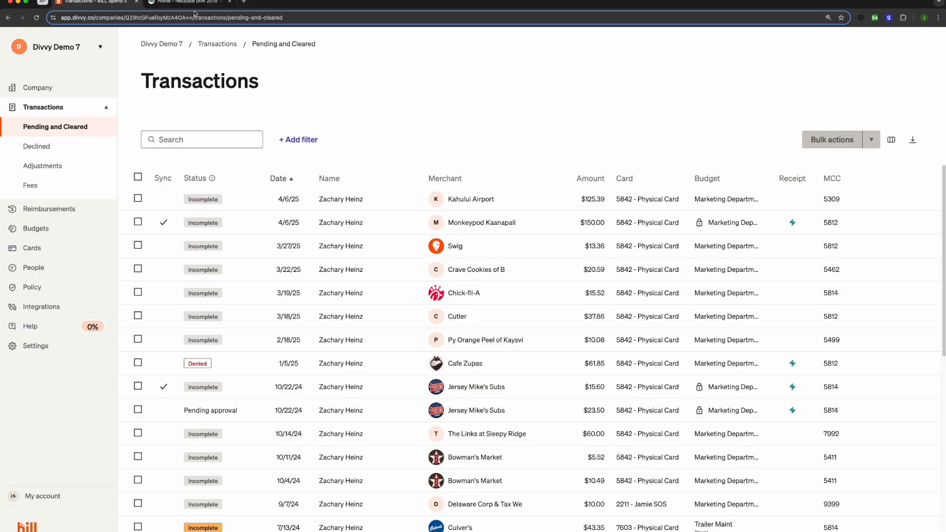
Switch to NetSuite, list the credit card transactions and view the 4/6/2025 Monkeypod Kaanapali record
key(ctrl+Tab)
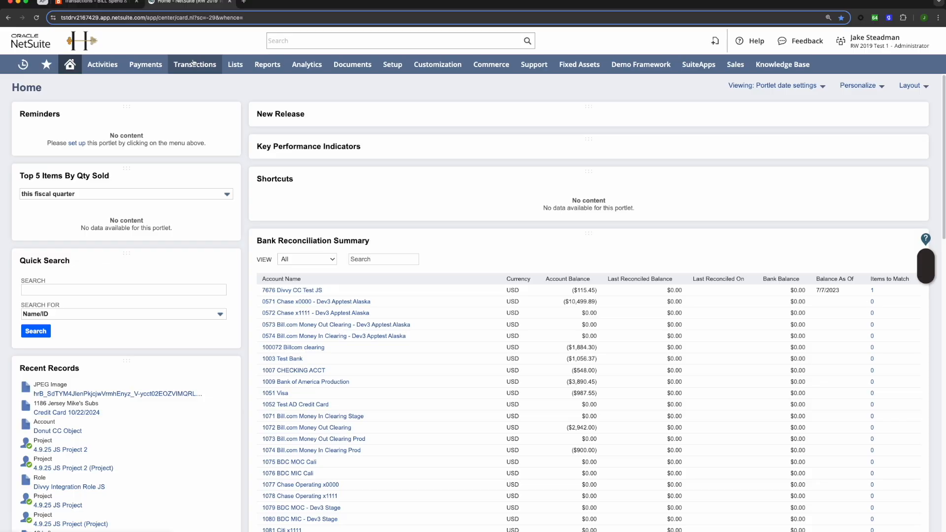
mouse_move(197, 65)
mouse_move(228, 121)
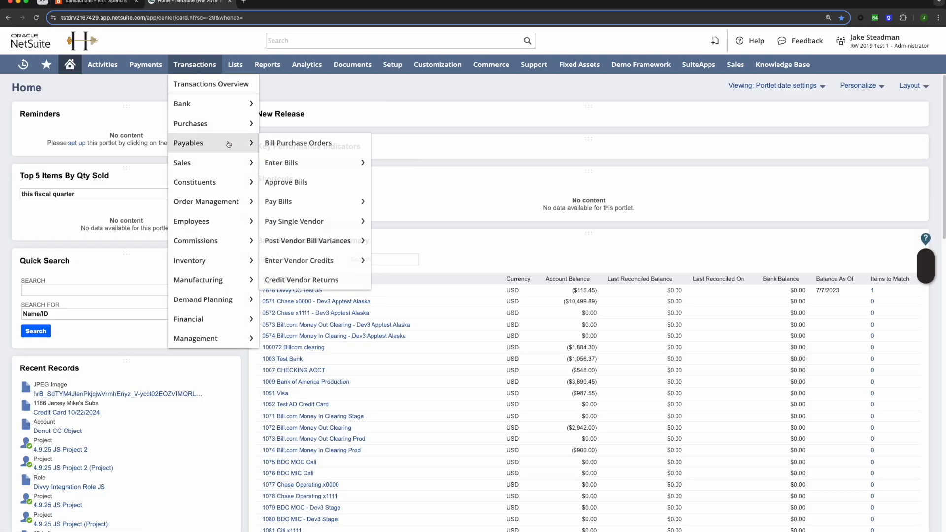
mouse_move(254, 104)
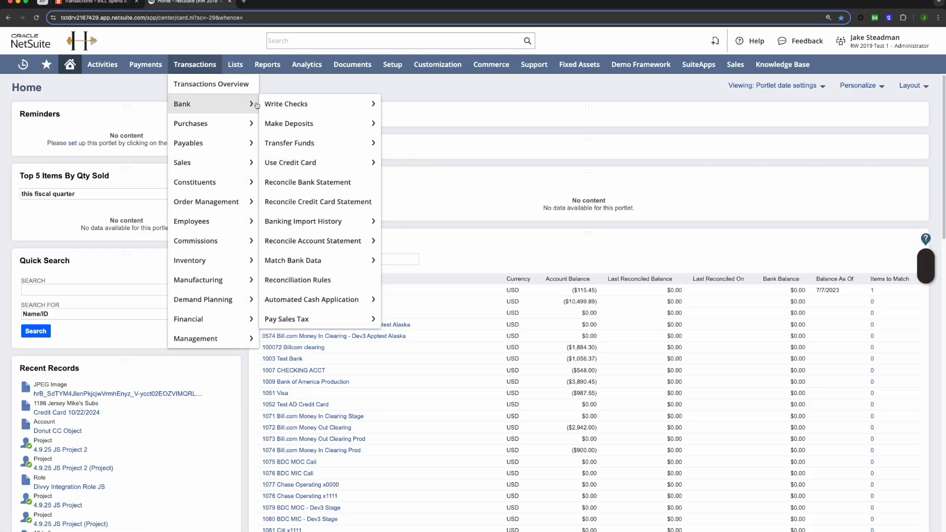
mouse_move(319, 164)
click(410, 166)
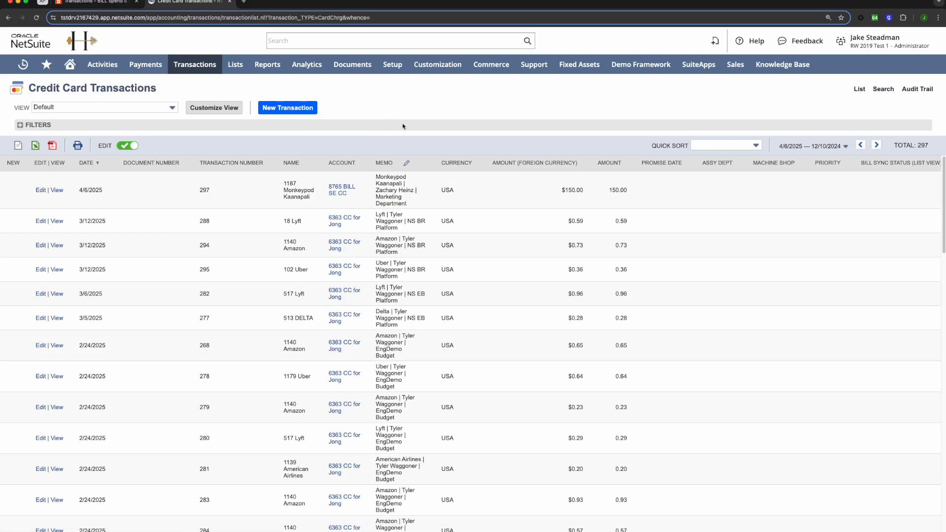
click(57, 192)
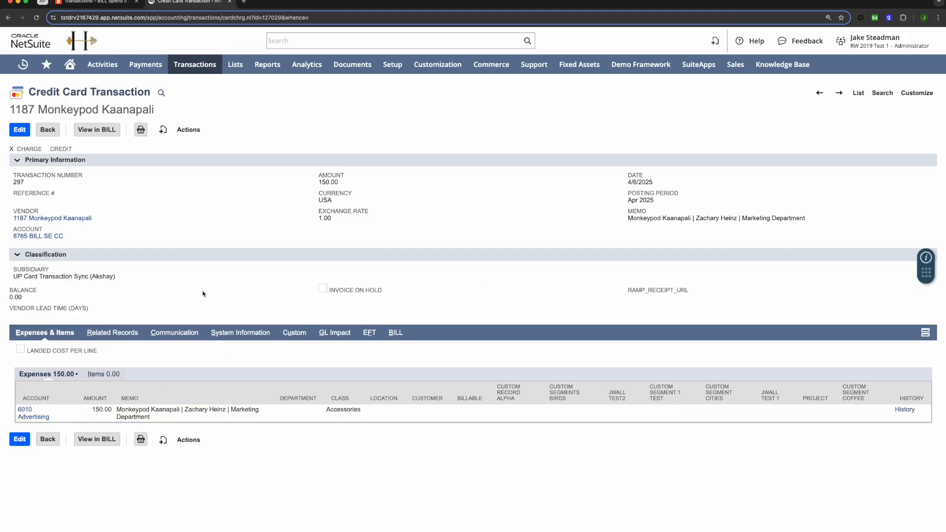
View the receipt image among the credit card transaction's attached communication files and move its window clear of the edge
click(183, 334)
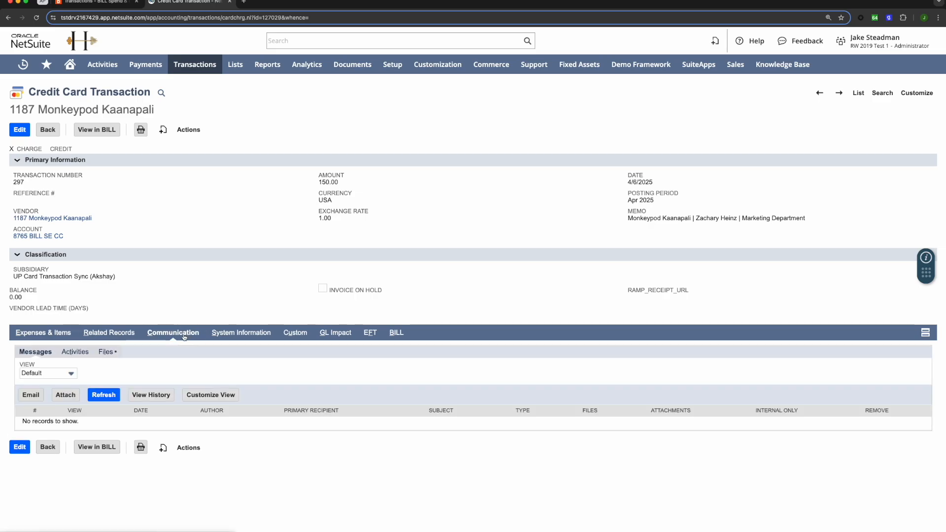
click(106, 352)
click(128, 424)
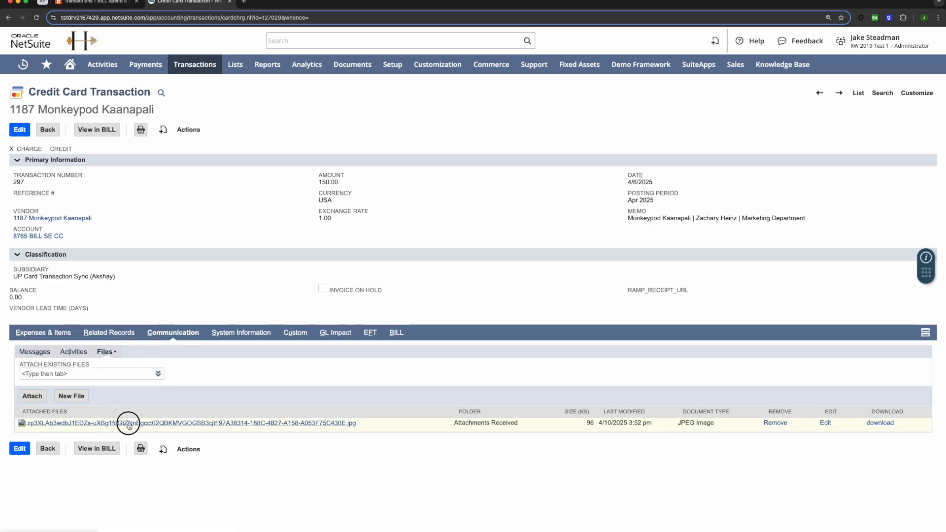
drag(818, 33, 539, 66)
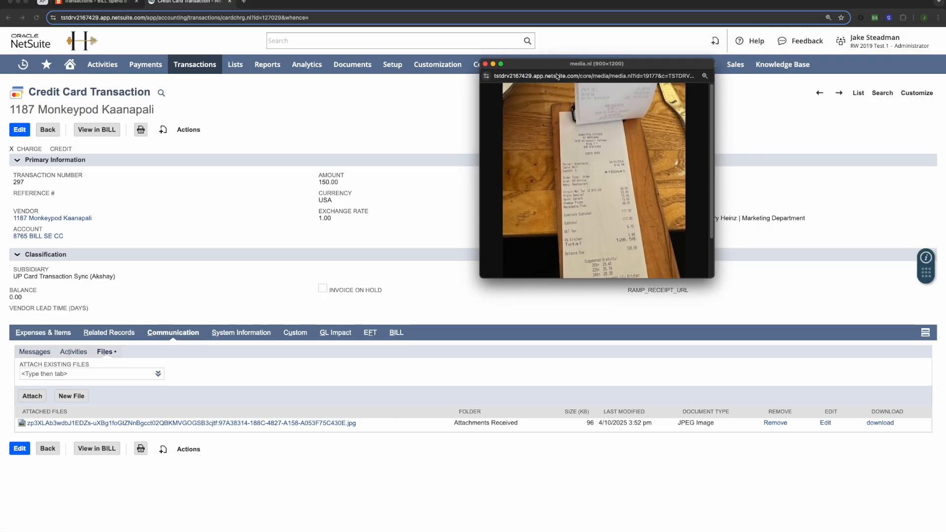